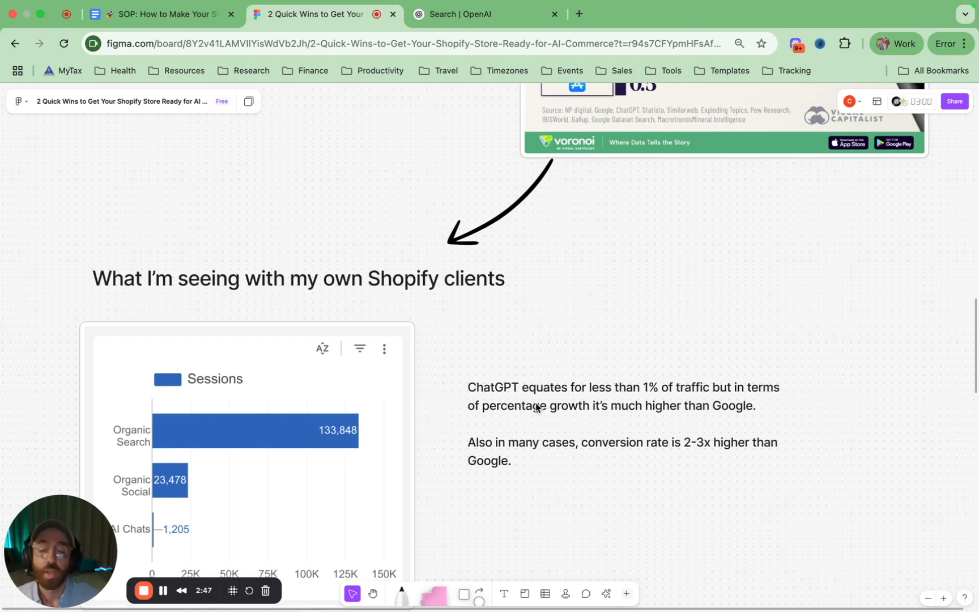
- Read the board's notes on Shopify client traffic and the two steps for preparing a store for AI Commerce on ChatGPT
scroll(535, 406, "down", 8)
scroll(535, 406, "up", 2)
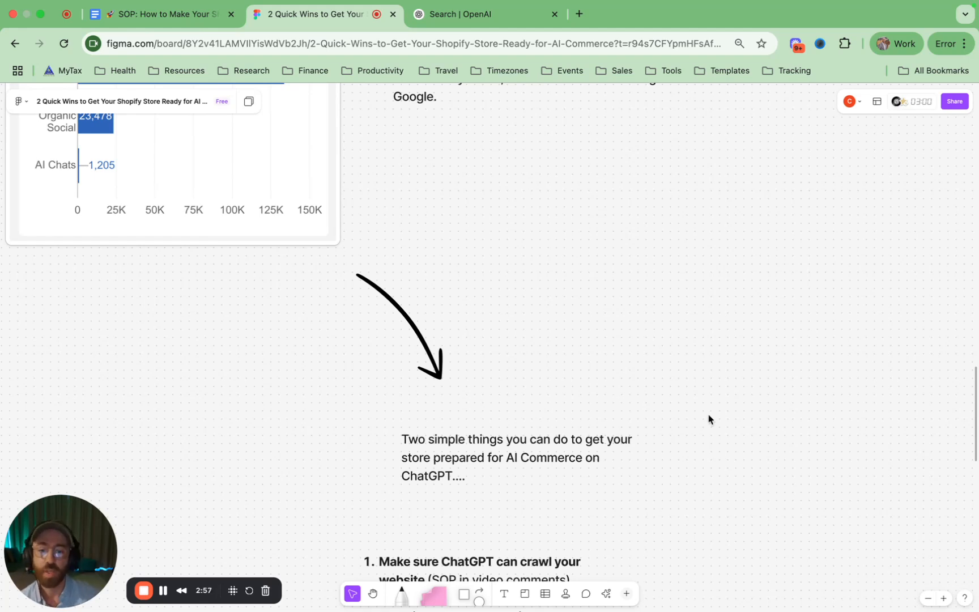
scroll(708, 420, "down", 3)
scroll(390, 509, "up", 2)
scroll(395, 504, "down", 5)
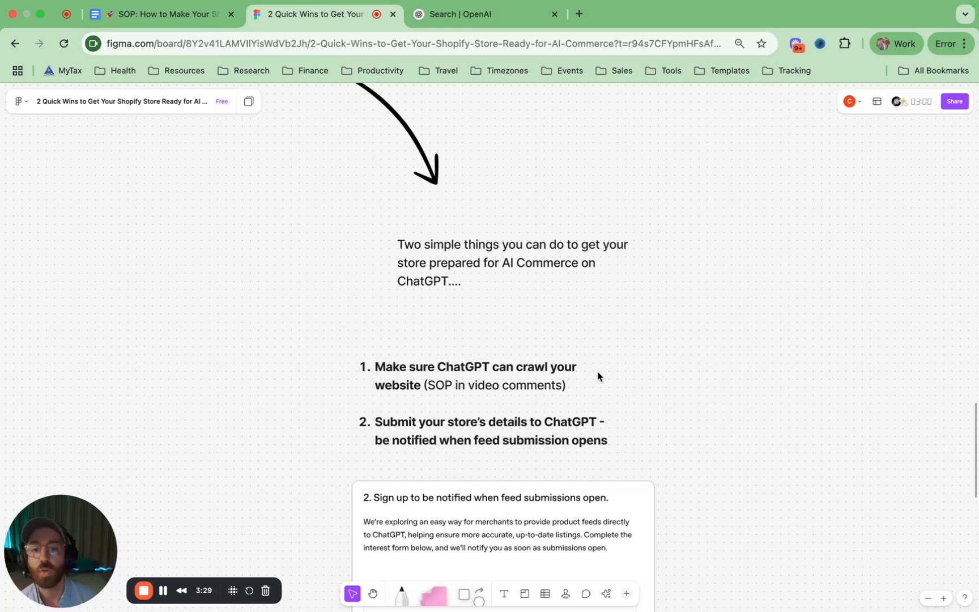
scroll(622, 389, "up", 2)
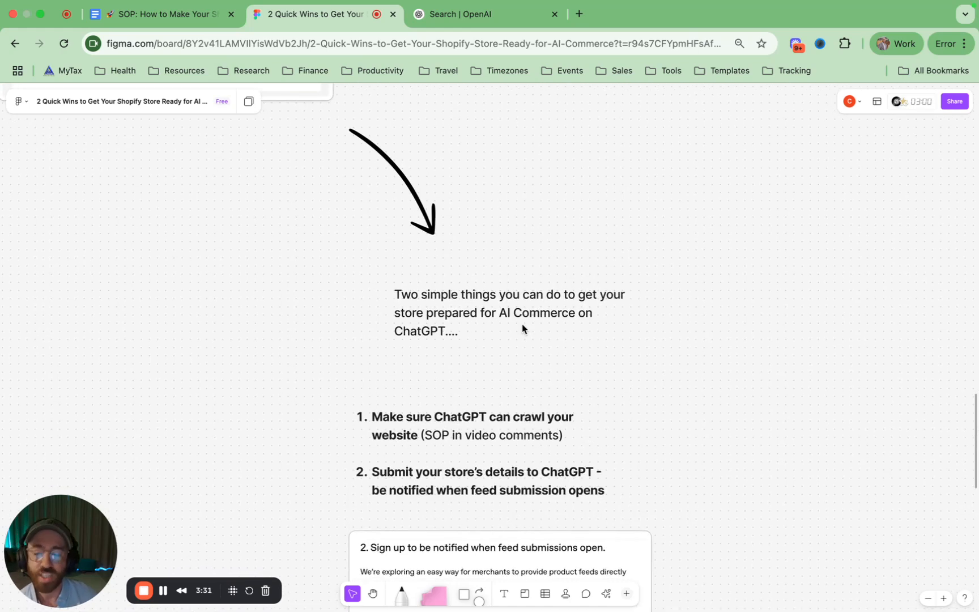
- Switch to the Google Docs SOP on making a Shopify store crawlable by ChatGPT and read through Steps 1 to 4
left_click(168, 20)
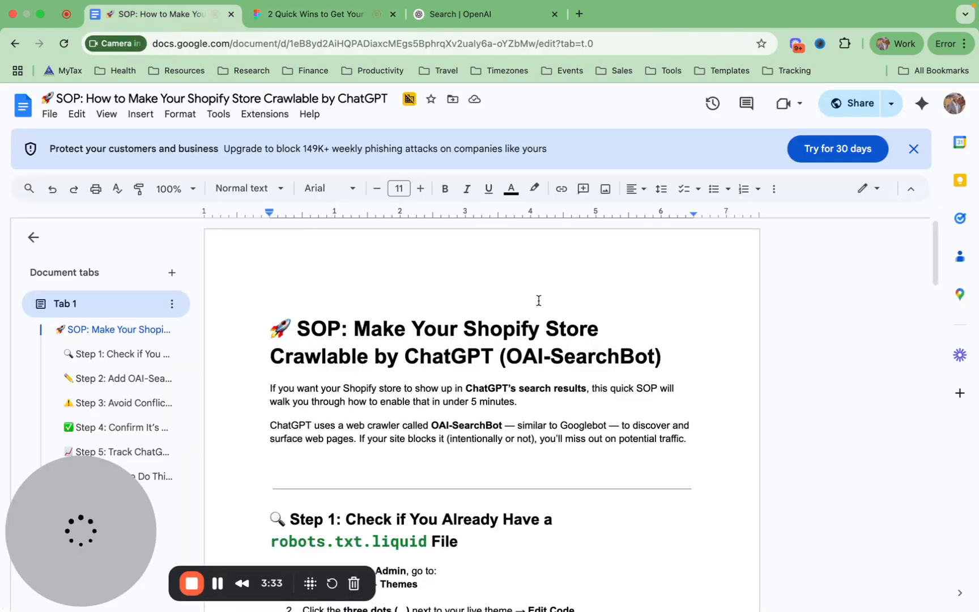
scroll(498, 362, "down", 2)
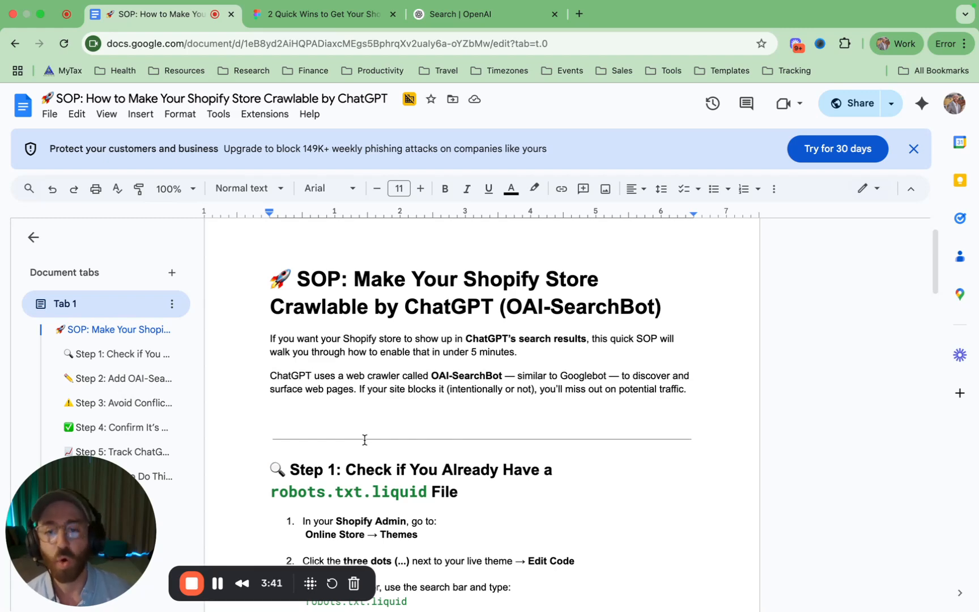
scroll(527, 457, "down", 6)
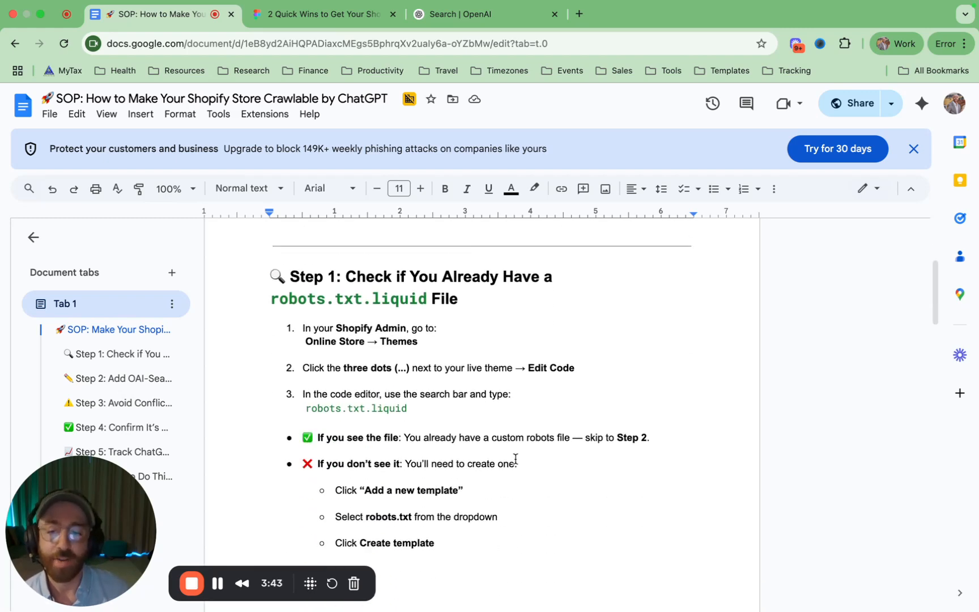
scroll(527, 457, "down", 4)
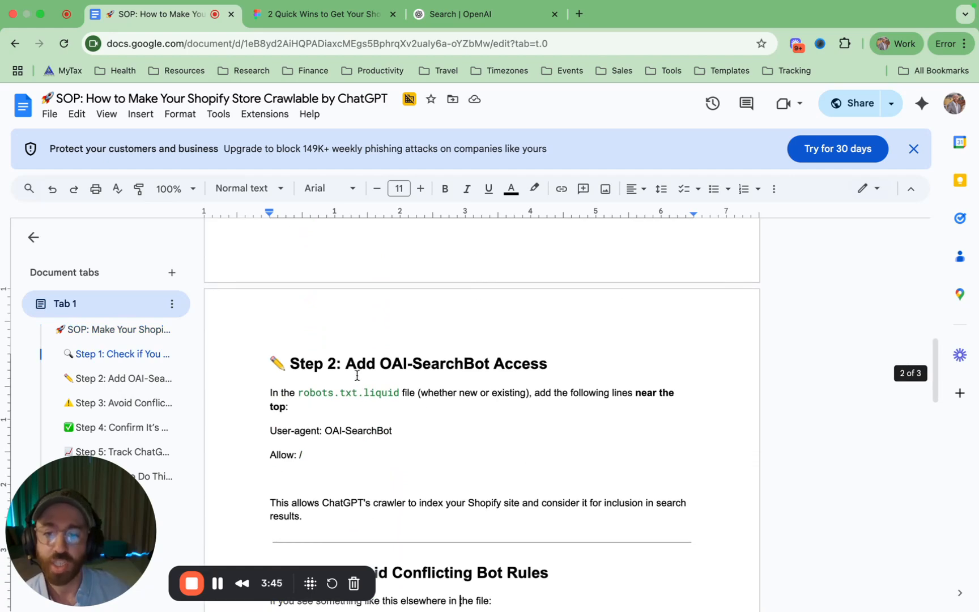
left_click(351, 365)
left_click_drag(351, 366, 621, 369)
scroll(542, 485, "down", 5)
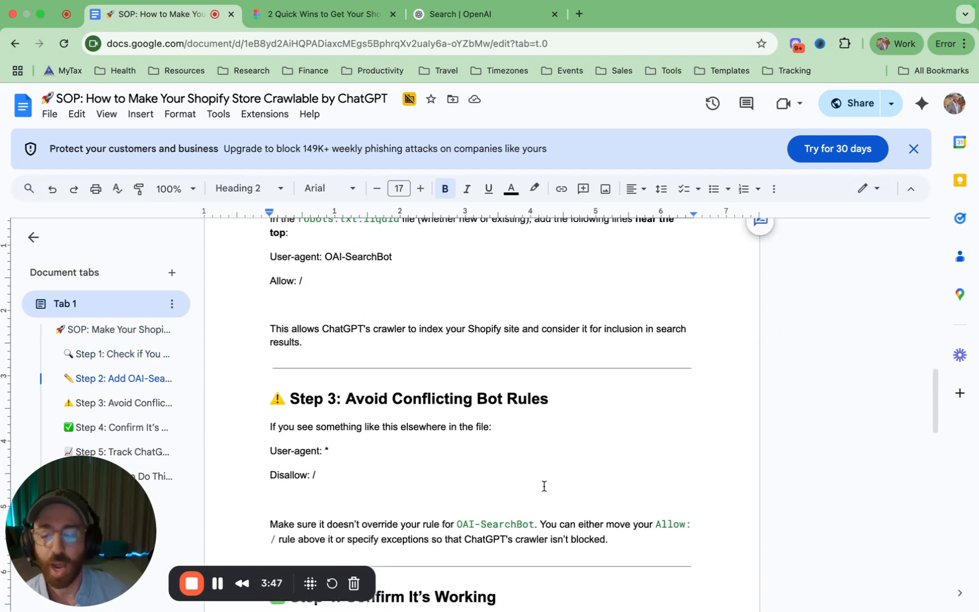
scroll(560, 479, "down", 1)
left_click_drag(346, 459, 503, 463)
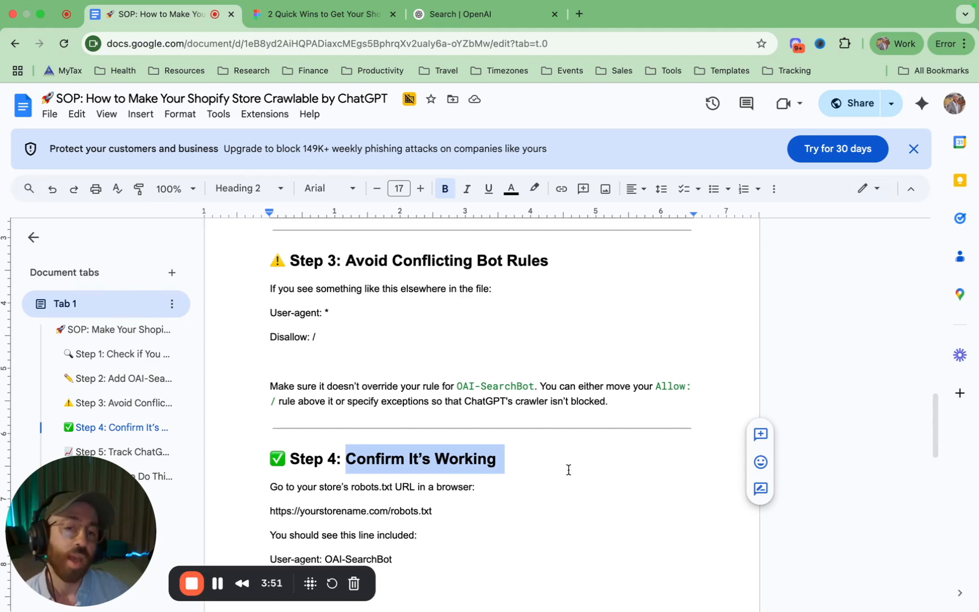
- Review the SOP's Step 2 on adding OAI-SearchBot access to the robots.txt.liquid file
scroll(568, 469, "up", 10)
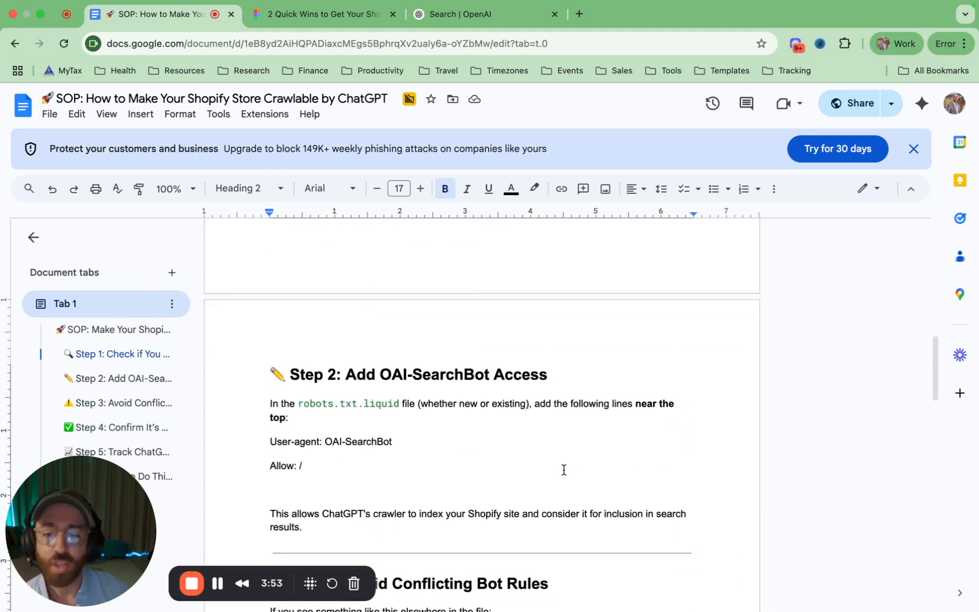
left_click_drag(293, 403, 362, 405)
left_click(340, 445)
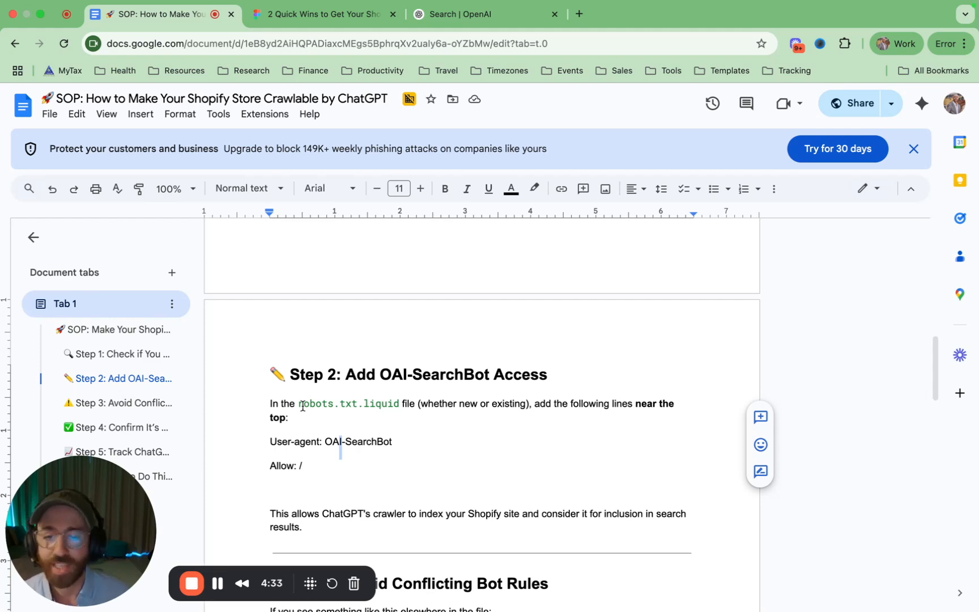
scroll(445, 337, "up", 15)
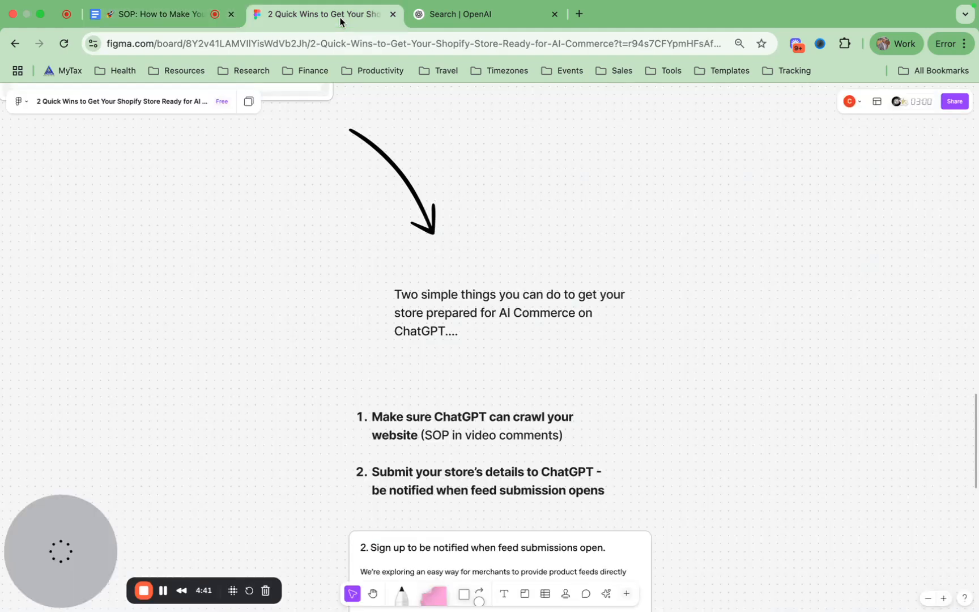
- Check the two-step list on the FigJam board, and examine guideline 1 about the search crawler on OpenAI's search product discovery page
left_click(339, 21)
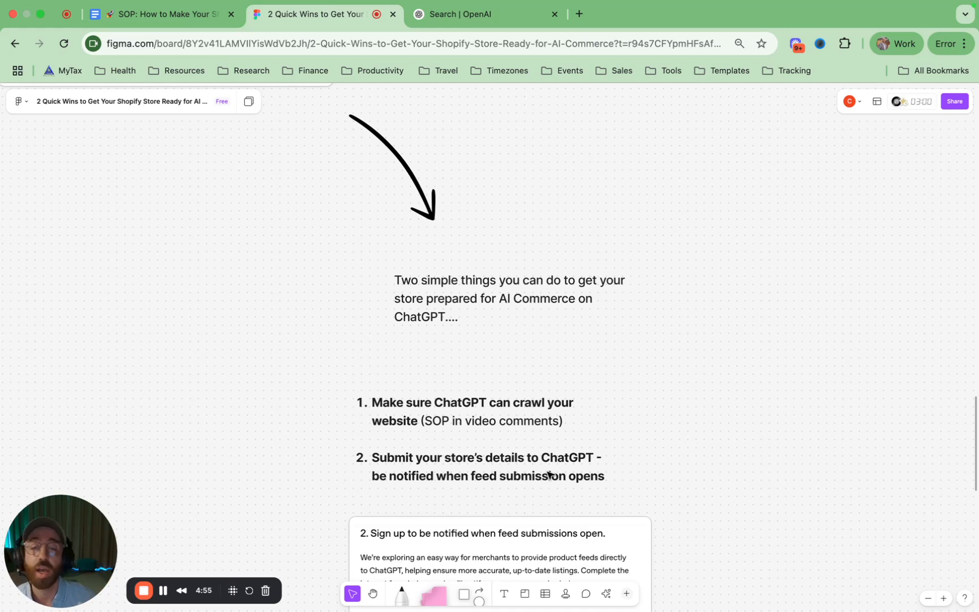
left_click(497, 20)
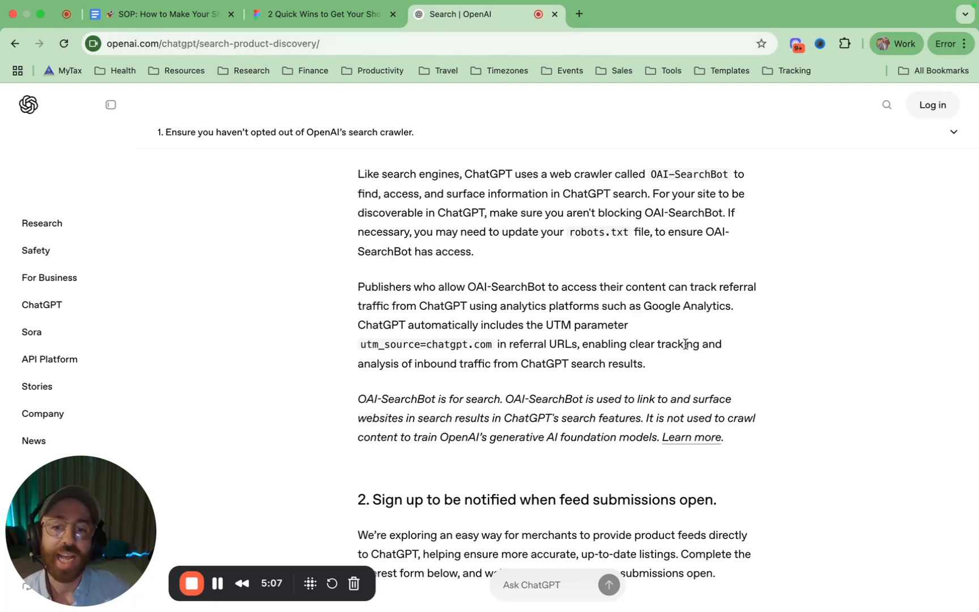
scroll(685, 344, "down", 10)
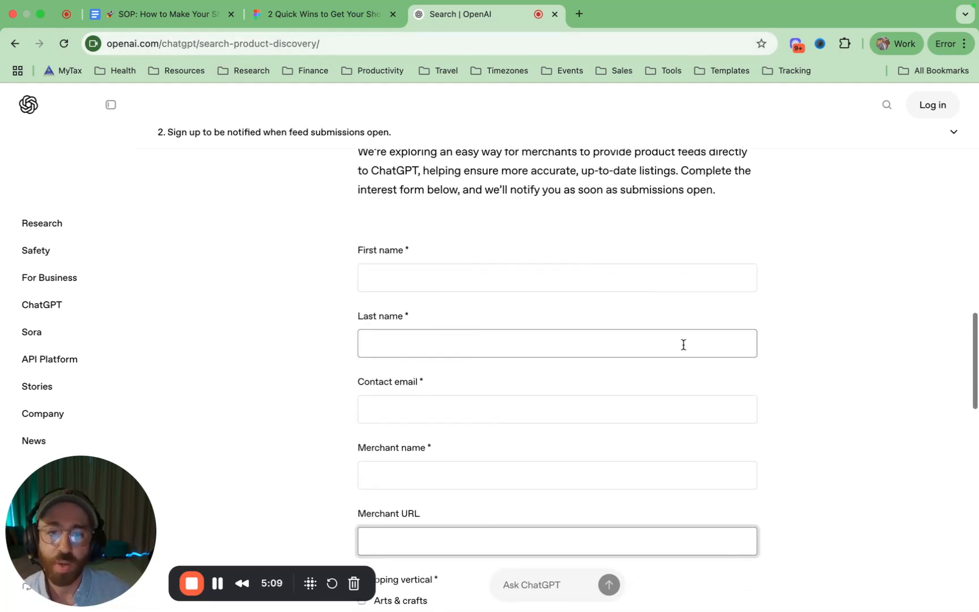
scroll(683, 345, "up", 20)
scroll(596, 319, "down", 15)
scroll(594, 319, "up", 2)
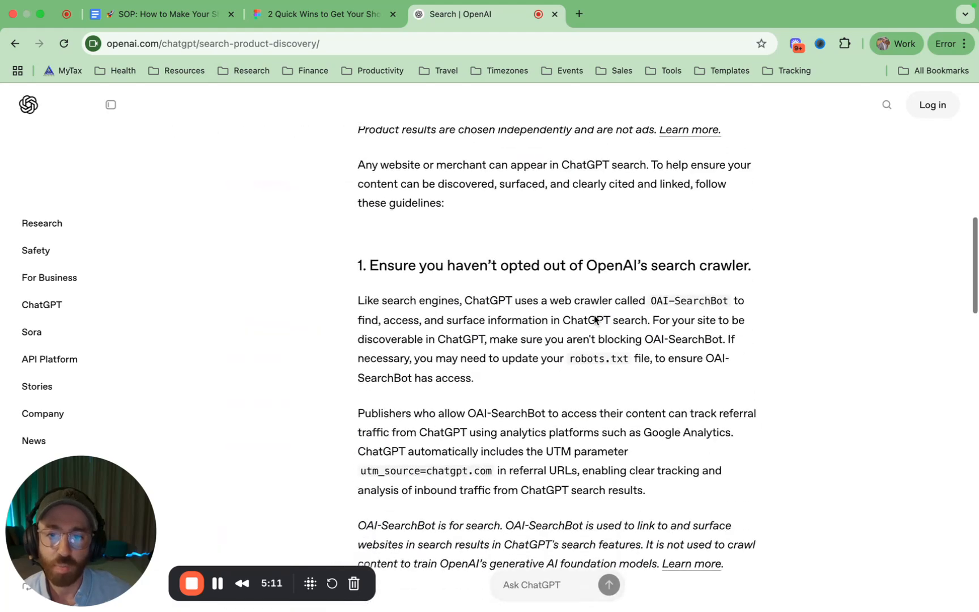
left_click_drag(363, 265, 782, 266)
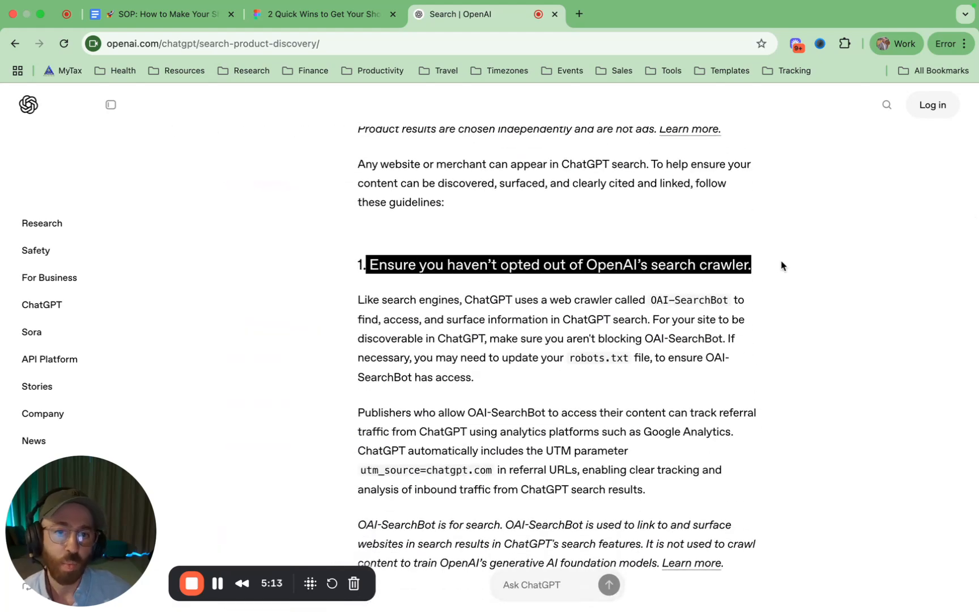
scroll(587, 376, "down", 2)
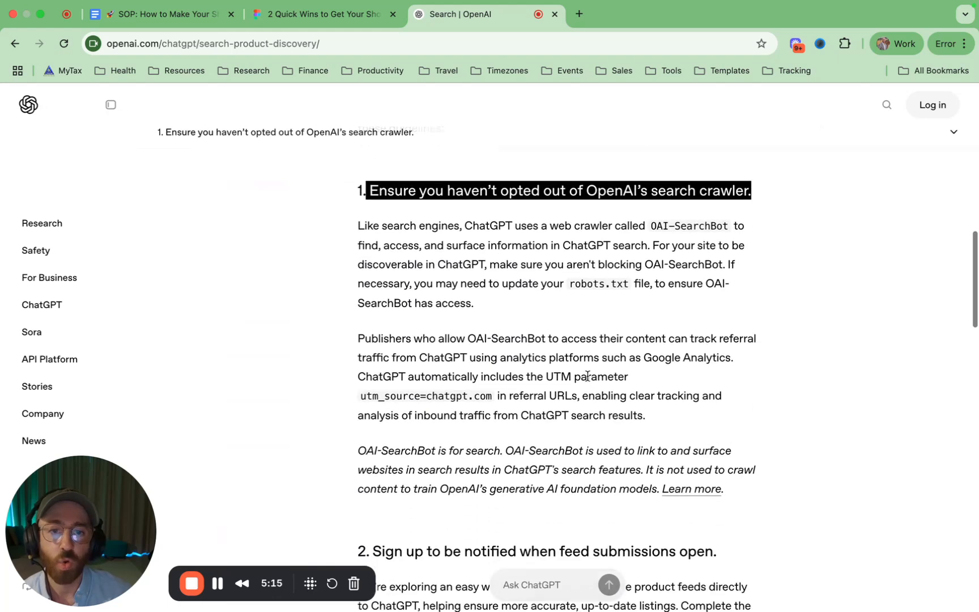
scroll(634, 283, "down", 2)
scroll(666, 223, "up", 1)
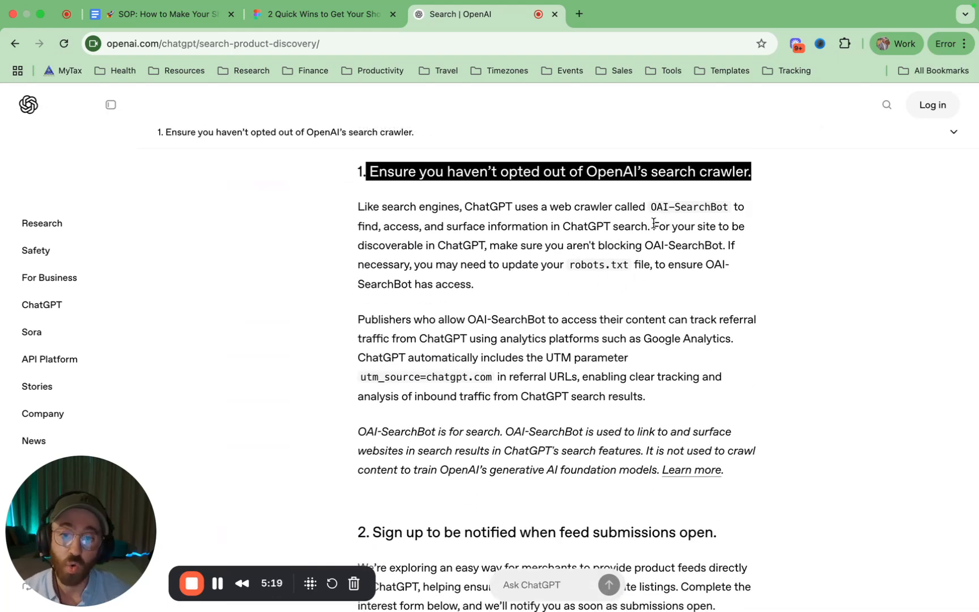
- Highlight the guideline 2 heading about signing up to be notified when feed submissions open and examine its interest form
scroll(609, 312, "down", 5)
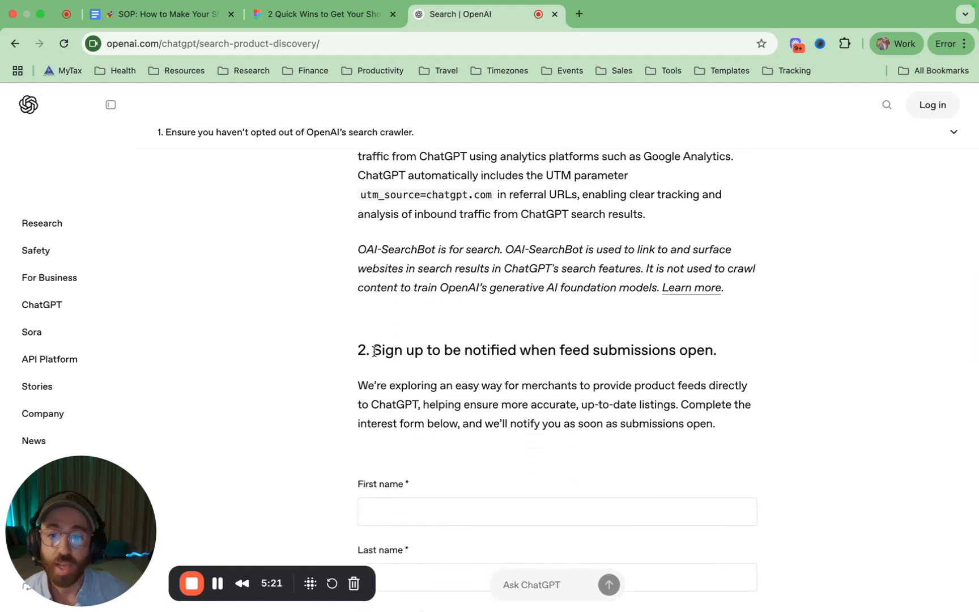
left_click_drag(374, 351, 815, 364)
scroll(579, 371, "down", 4)
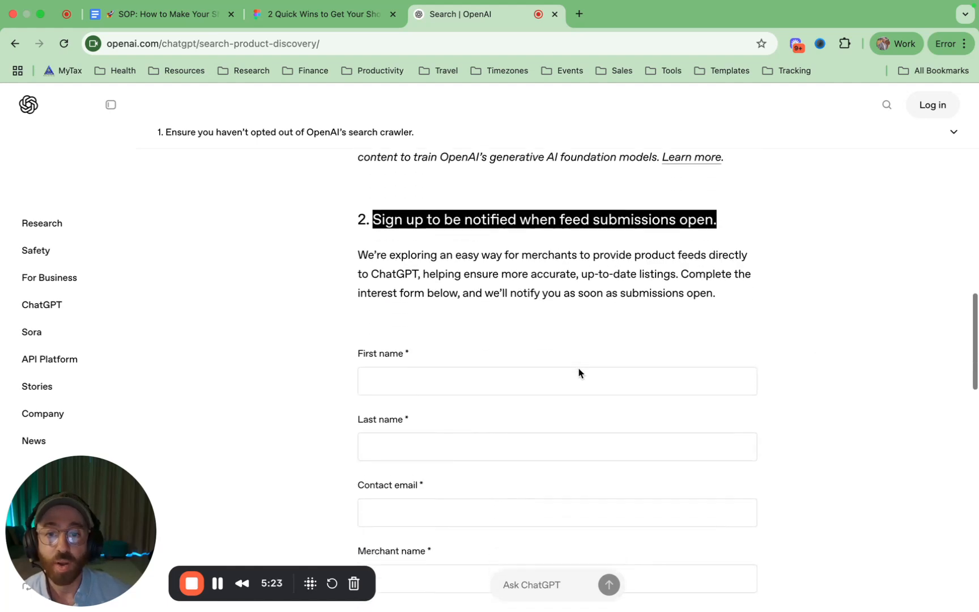
- Go through the interest form's First name, Contact email, Merchant name and Merchant URL fields without filling them in
left_click(452, 358)
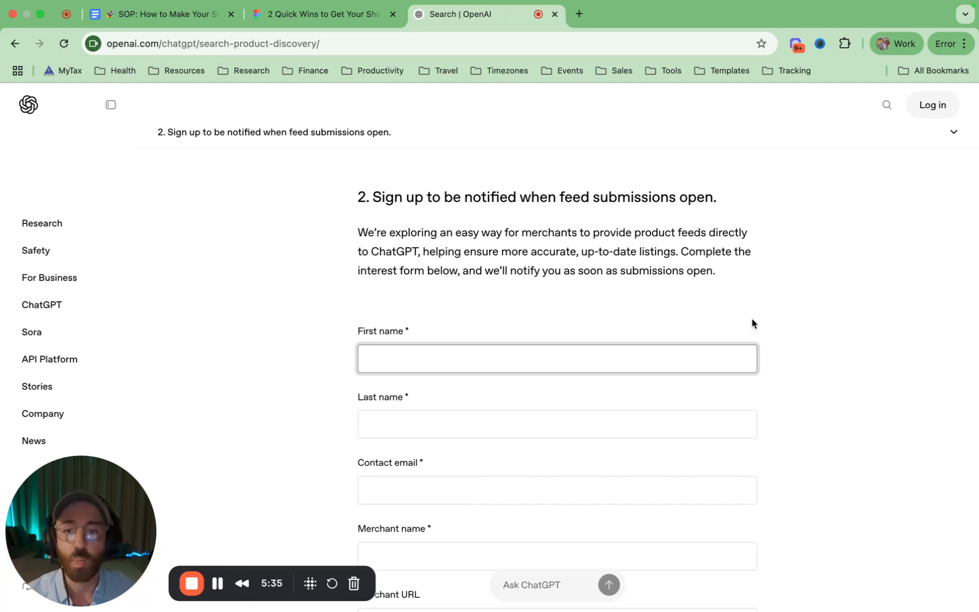
scroll(762, 312, "down", 3)
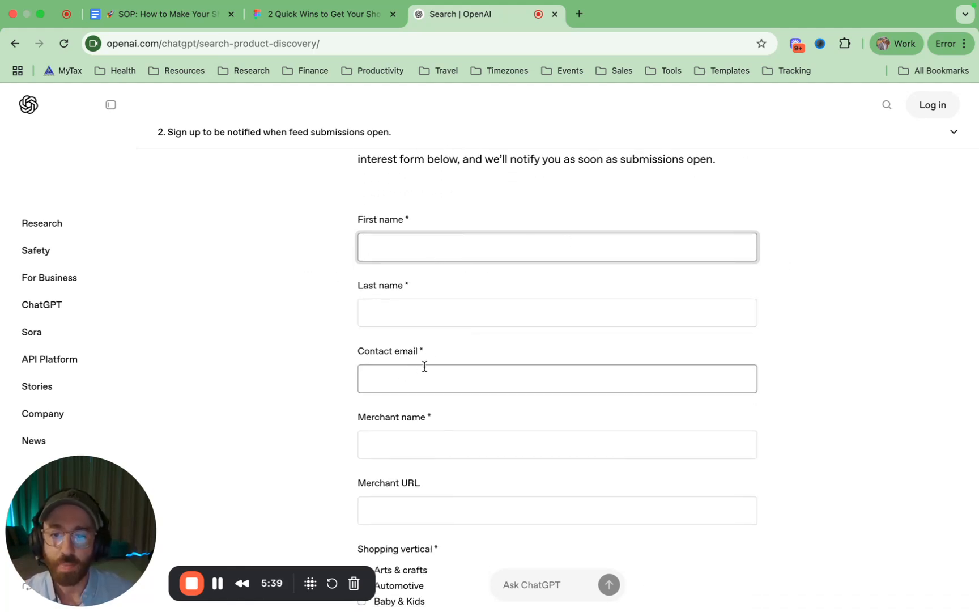
scroll(424, 365, "down", 1)
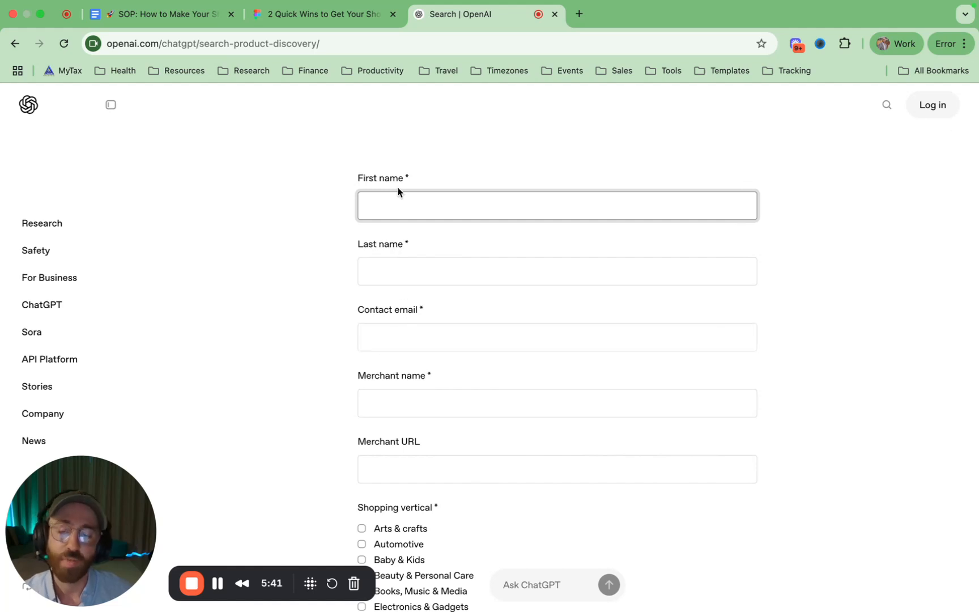
left_click(408, 337)
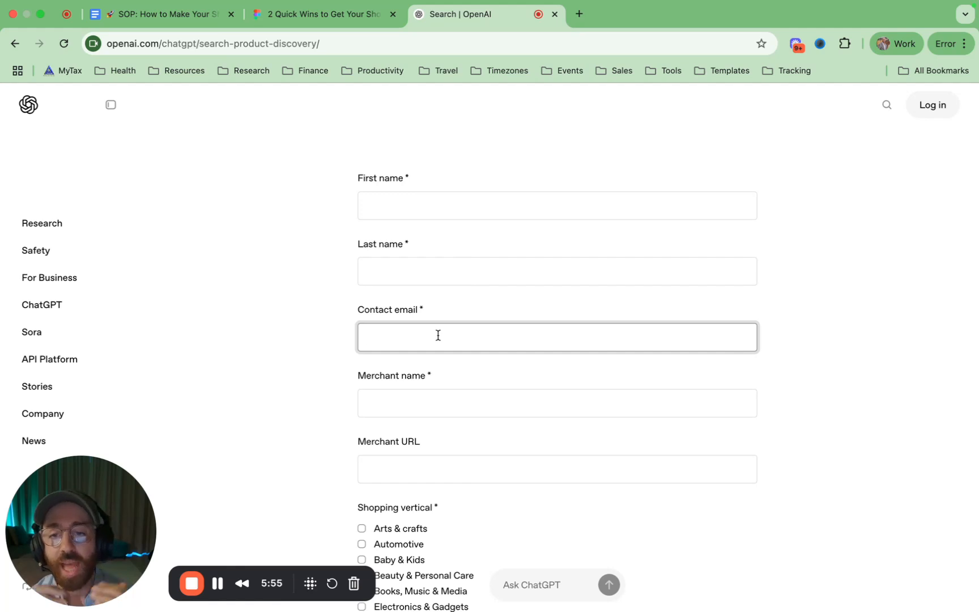
left_click(459, 404)
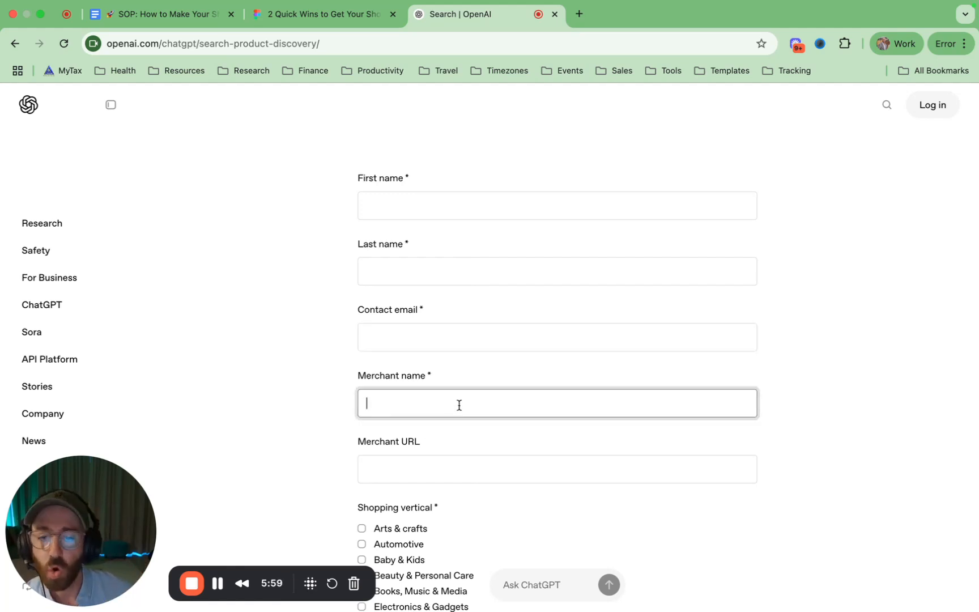
left_click(438, 463)
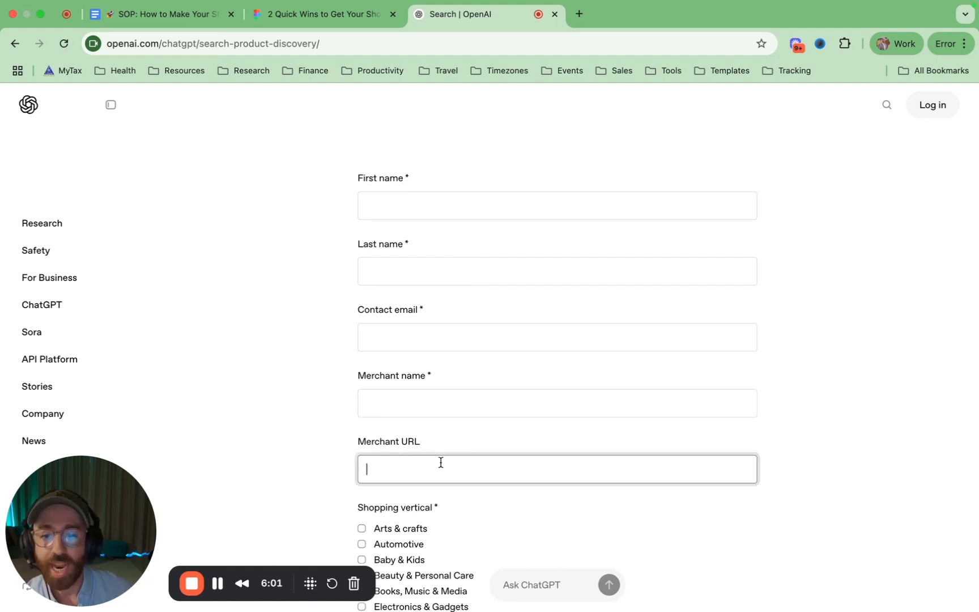
scroll(501, 448, "down", 2)
scroll(505, 449, "down", 1)
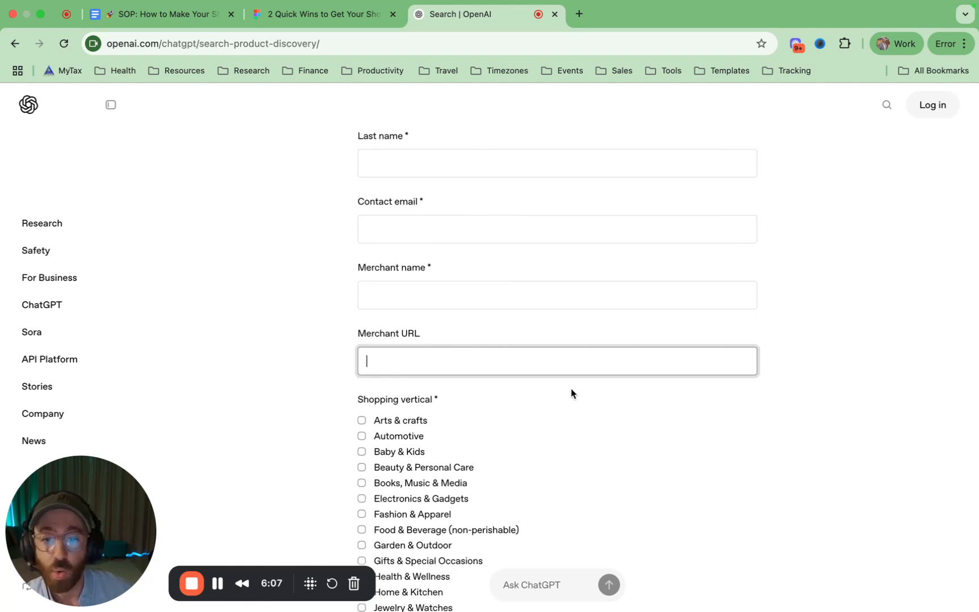
- Choose Health & Wellness as the shopping vertical in the interest form
scroll(629, 380, "down", 7)
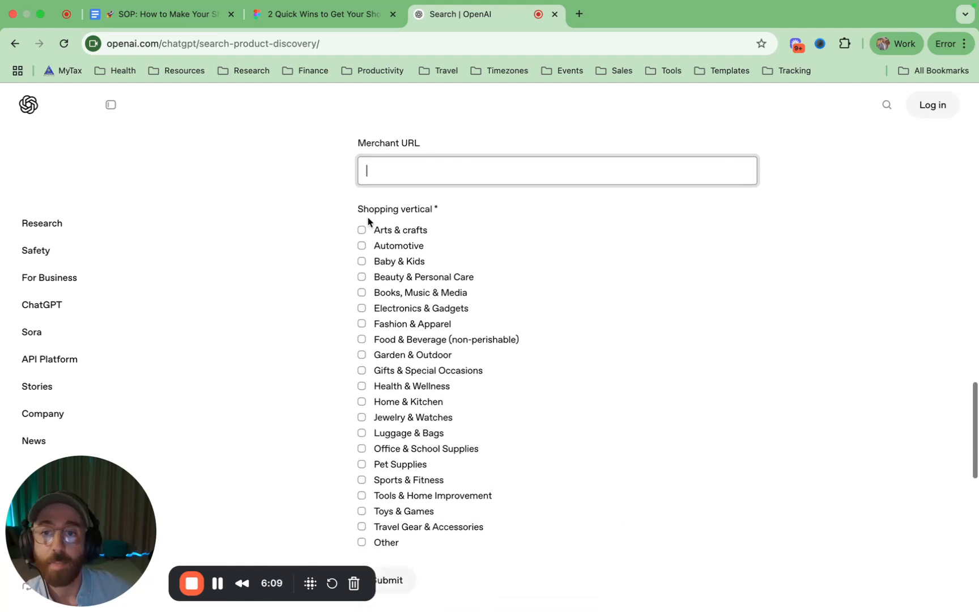
left_click_drag(328, 214, 487, 223)
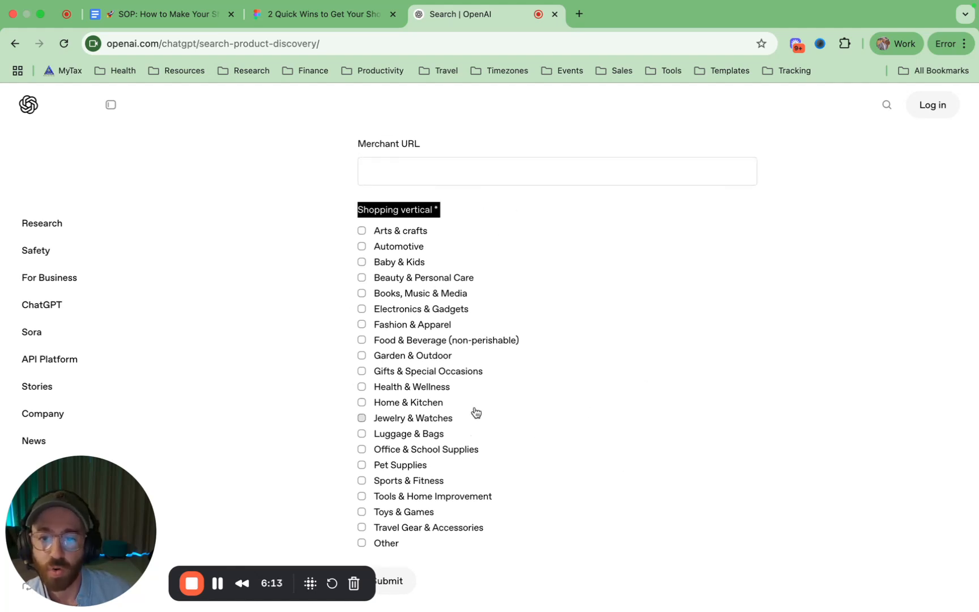
scroll(436, 374, "down", 4)
left_click(362, 260)
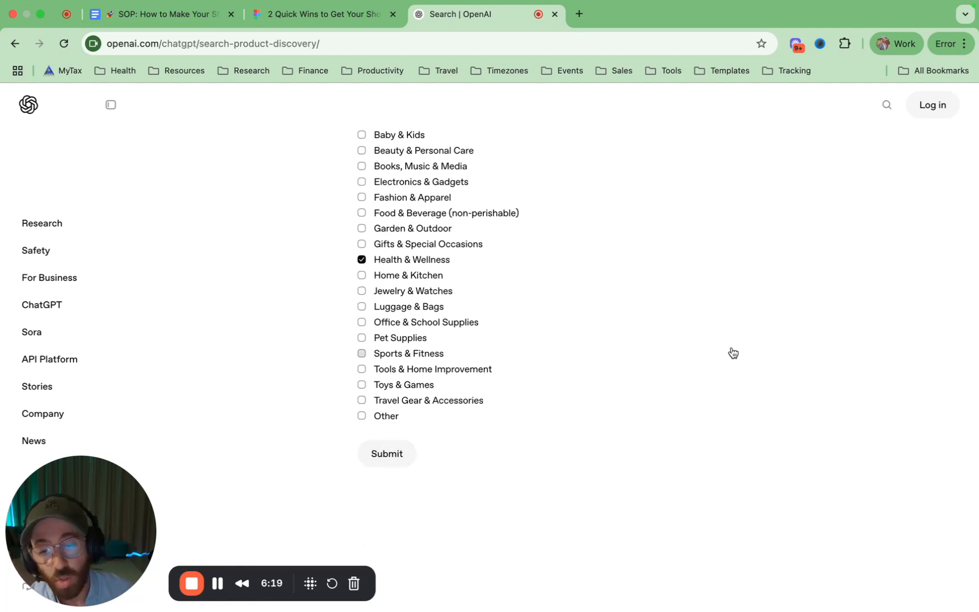
- Return to the FigJam board and view the sign-up form image and the closing section on Shopify SEO and AI Search
scroll(728, 347, "up", 10)
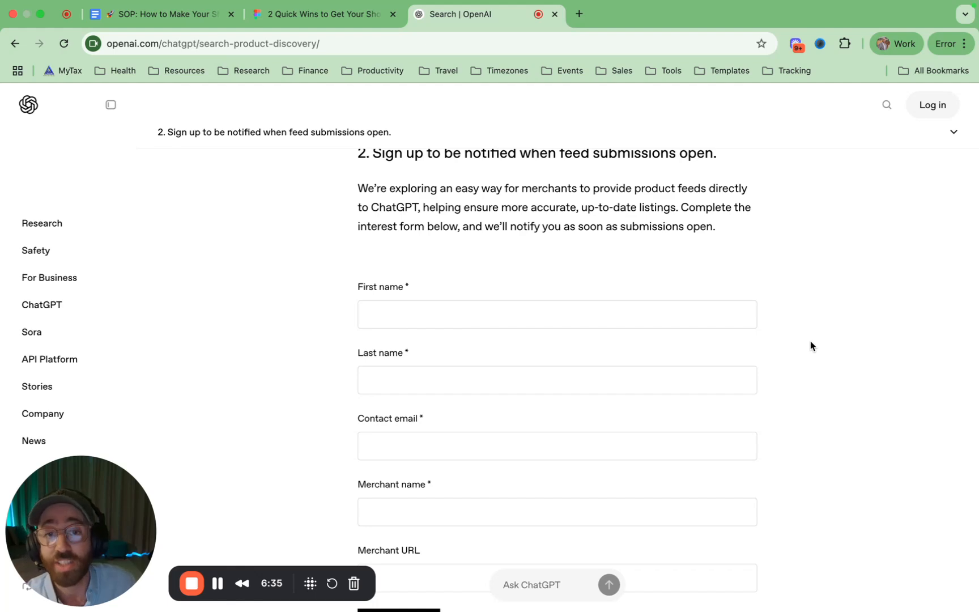
left_click(315, 33)
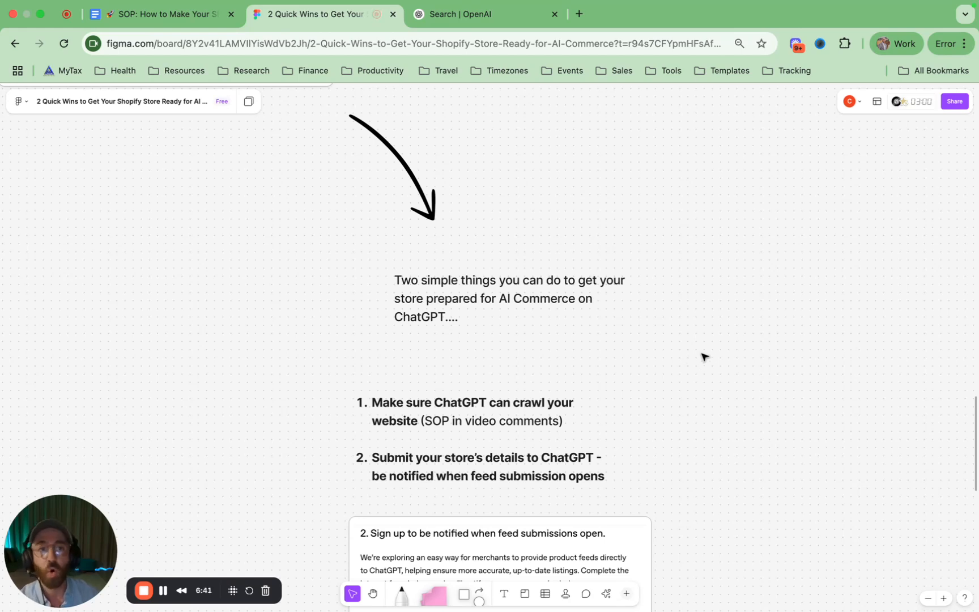
scroll(595, 374, "down", 20)
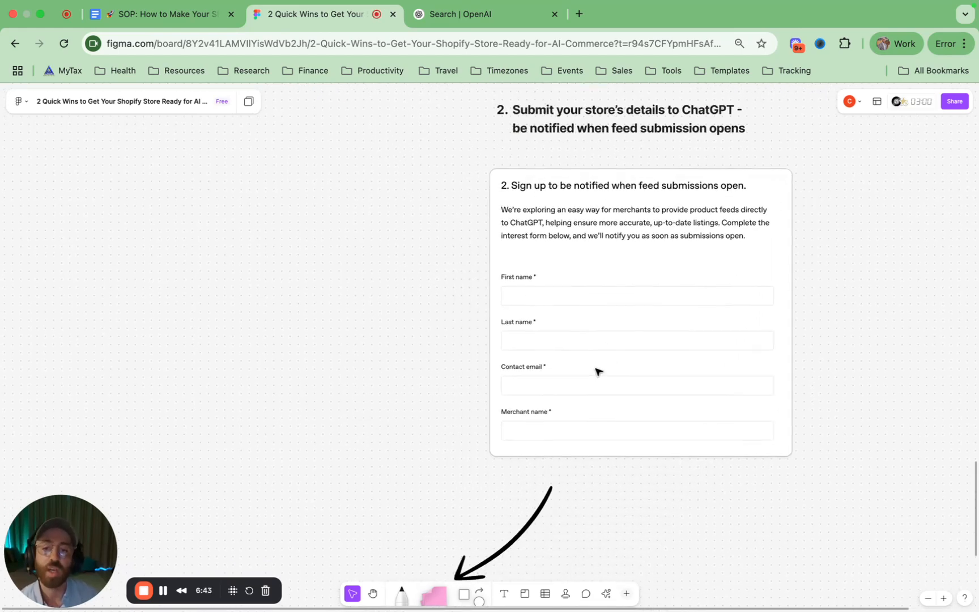
scroll(489, 340, "right", 1)
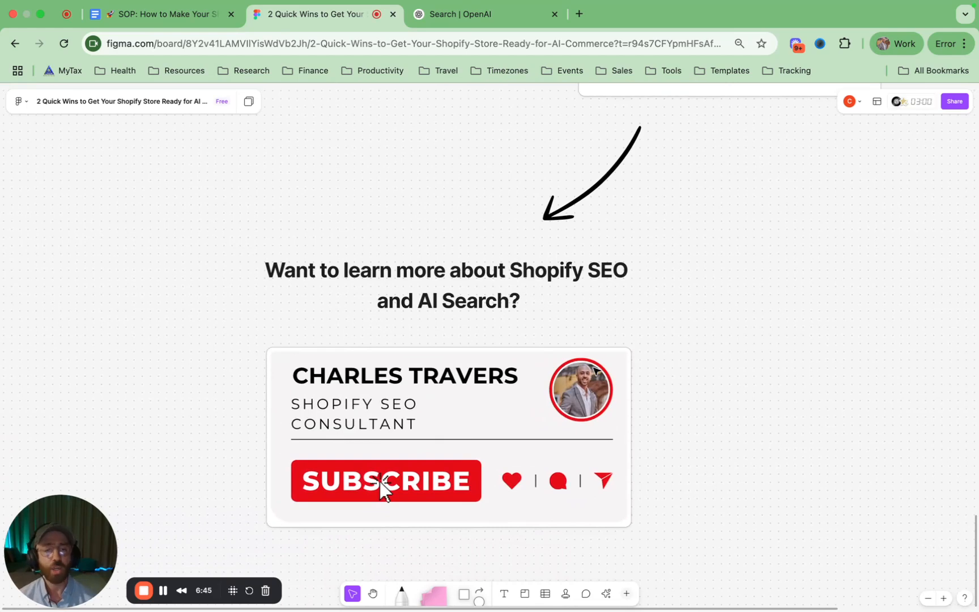